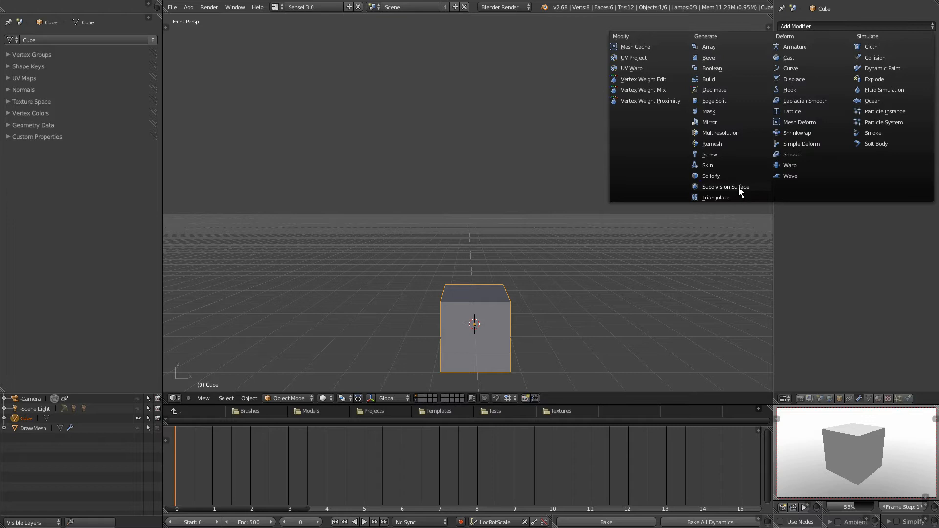
Add a Subdivision Surface modifier to the cube and examine its shape from several angles
scroll(539, 263, "up", 3)
middle_click_drag(532, 309, 509, 120, "shift")
scroll(545, 195, "up", 2)
middle_click_drag(545, 195, 513, 256)
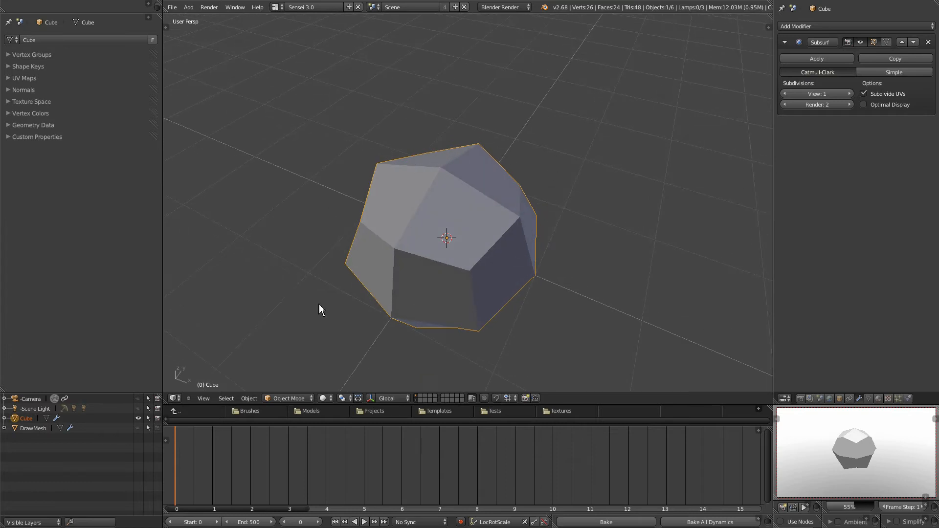
middle_click_drag(384, 323, 383, 283)
middle_click_drag(569, 280, 618, 235)
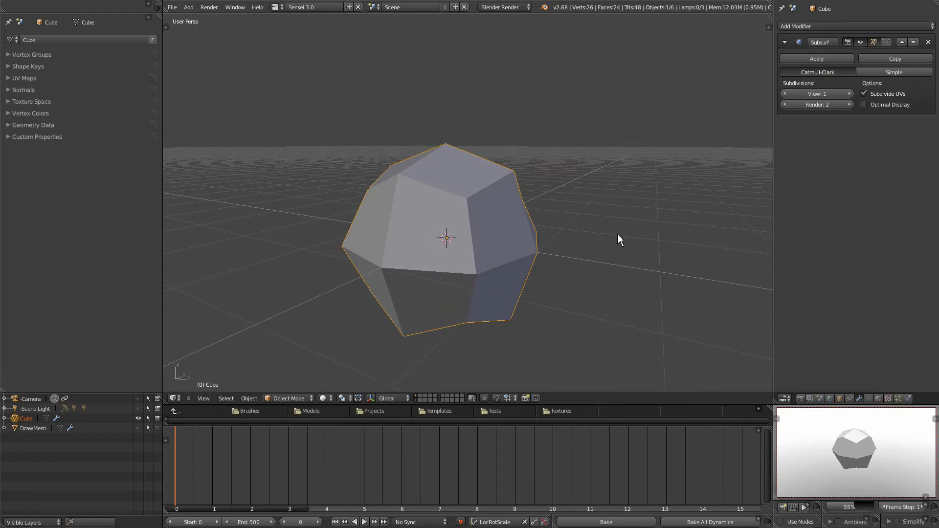
middle_click_drag(559, 251, 536, 288)
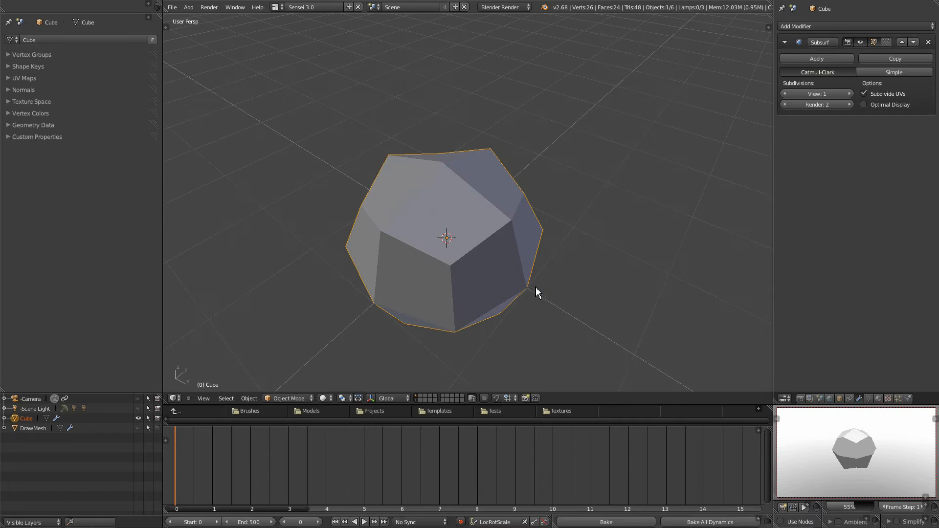
middle_click_drag(454, 272, 568, 246)
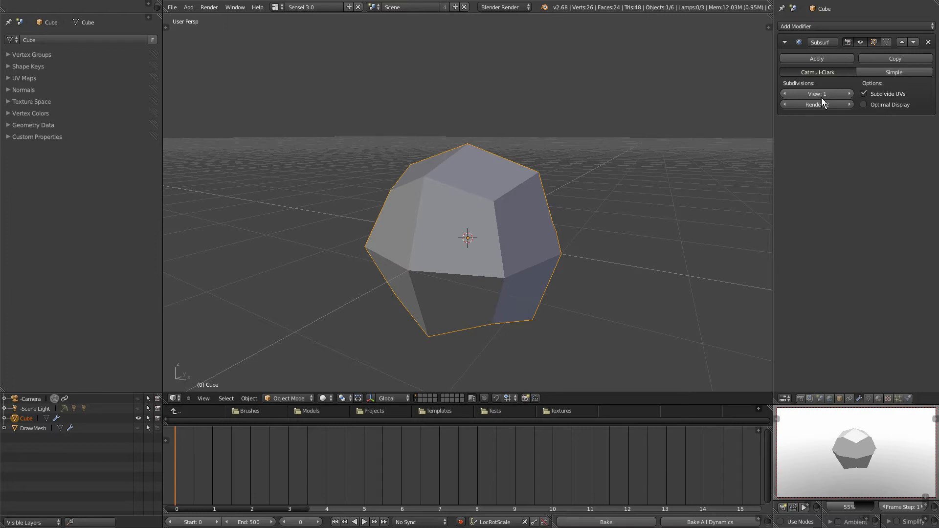
Set the modifier's viewport subdivisions to 3 and examine the rounded mesh
left_click(849, 94)
left_click(849, 94)
middle_click_drag(435, 242, 448, 281)
scroll(517, 298, "up", 2)
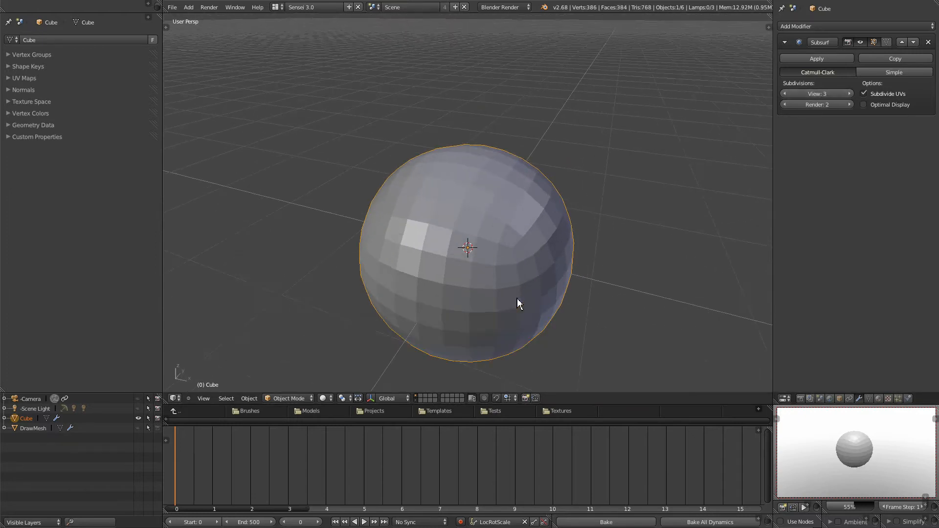
mouse_move(553, 273)
middle_mouse_down()
mouse_move(480, 300)
mouse_move(528, 266)
mouse_move(636, 302)
middle_mouse_up()
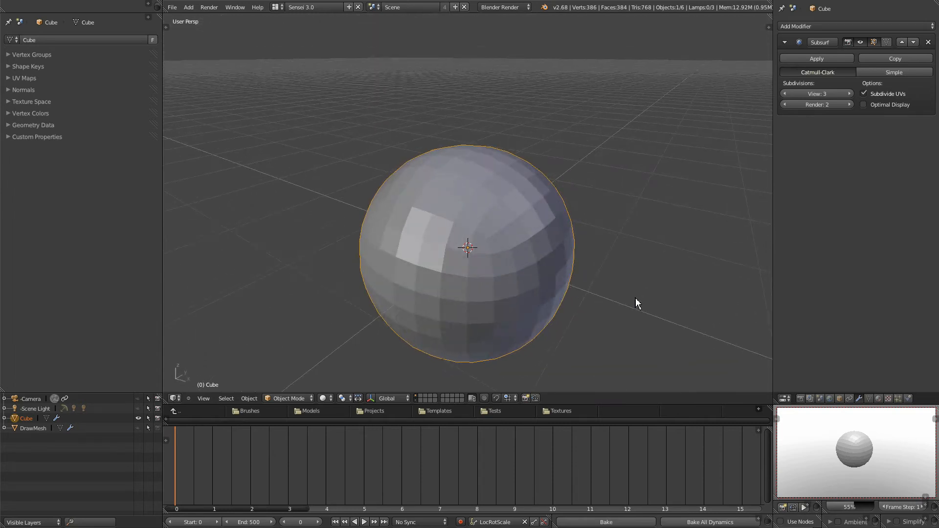
mouse_move(488, 228)
middle_mouse_down()
mouse_move(449, 258)
mouse_move(725, 251)
middle_mouse_up()
middle_click_drag(667, 219, 611, 205)
Set the modifier's viewport subdivisions to 5 and render the image
left_click(850, 94)
left_click(851, 95)
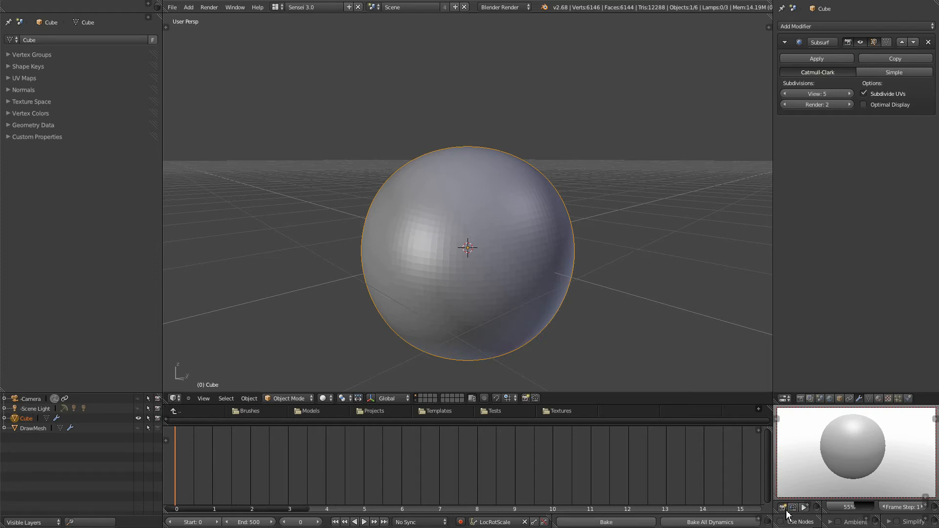
left_click(787, 512)
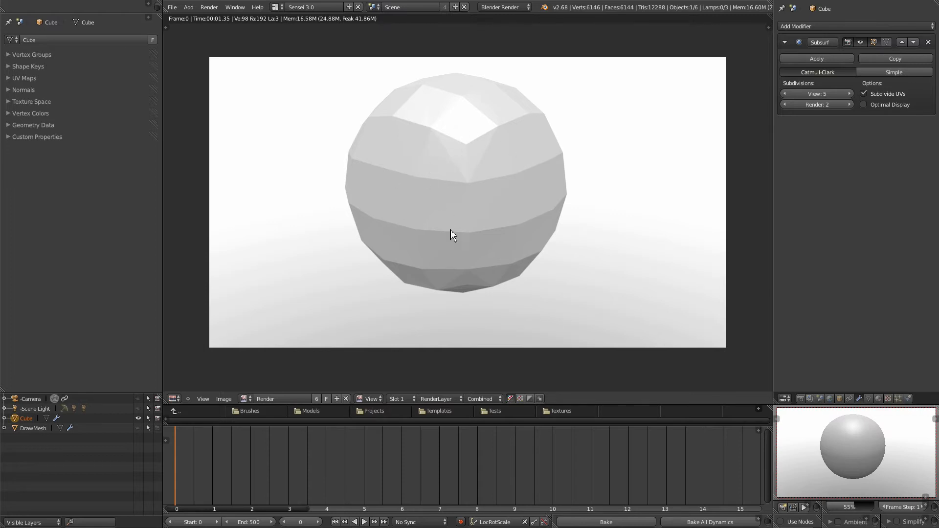
Set the modifier's render subdivisions to 5, render the image again and return to the 3D view
scroll(831, 447, "up", 2)
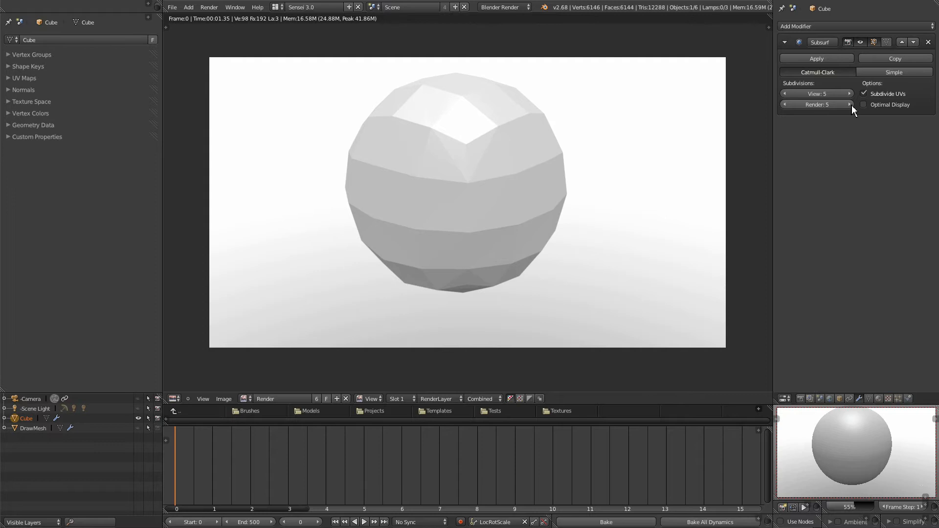
left_click(783, 508)
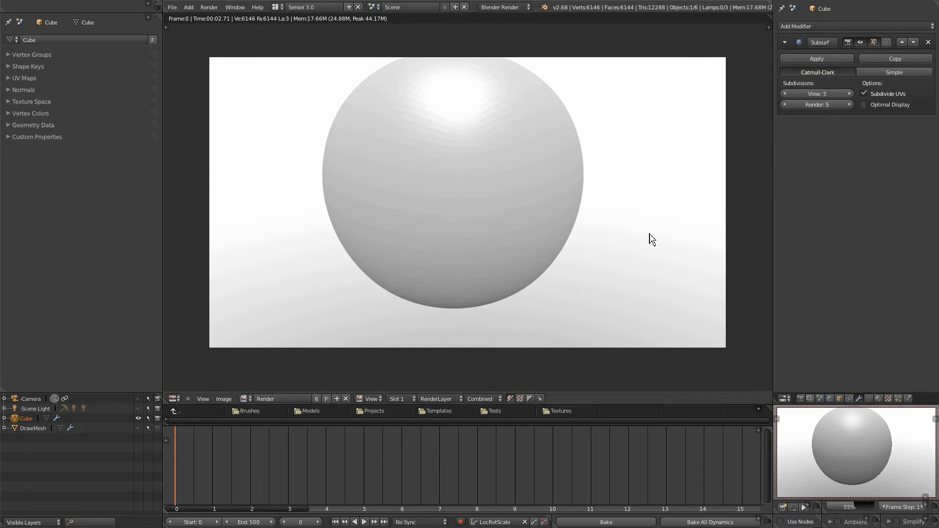
left_click(179, 398)
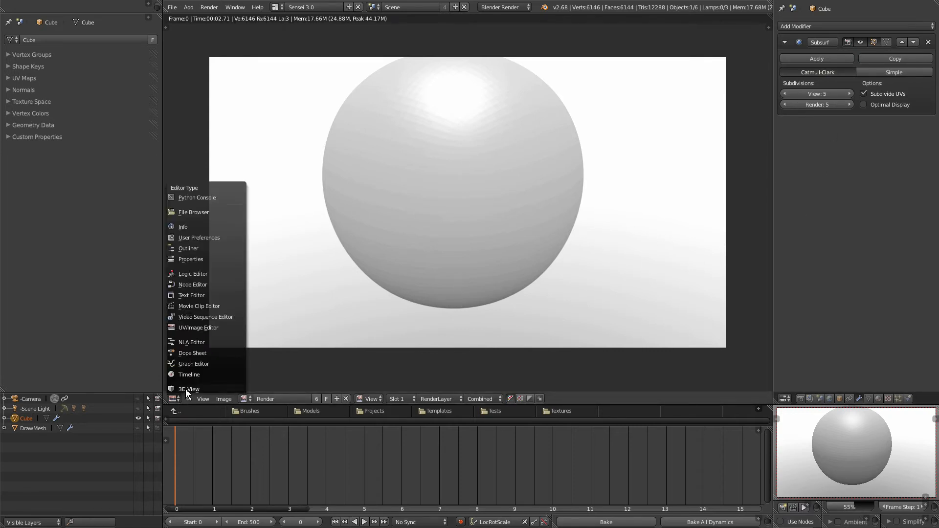
left_click(186, 389)
Set the modifier's viewport subdivisions to 3
left_click(786, 94)
left_click(785, 93)
middle_click_drag(614, 258, 604, 265)
middle_click_drag(446, 231, 477, 261, "ctrl")
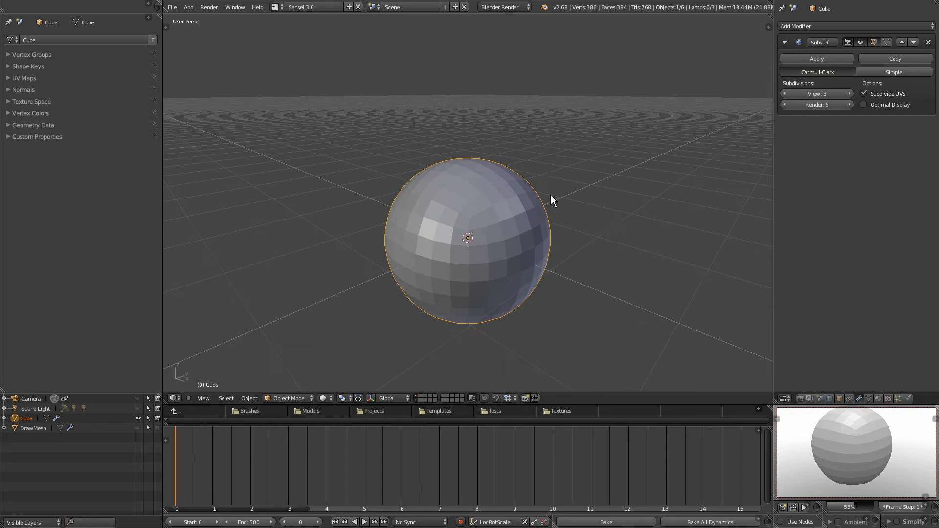
middle_click_drag(484, 225, 493, 289)
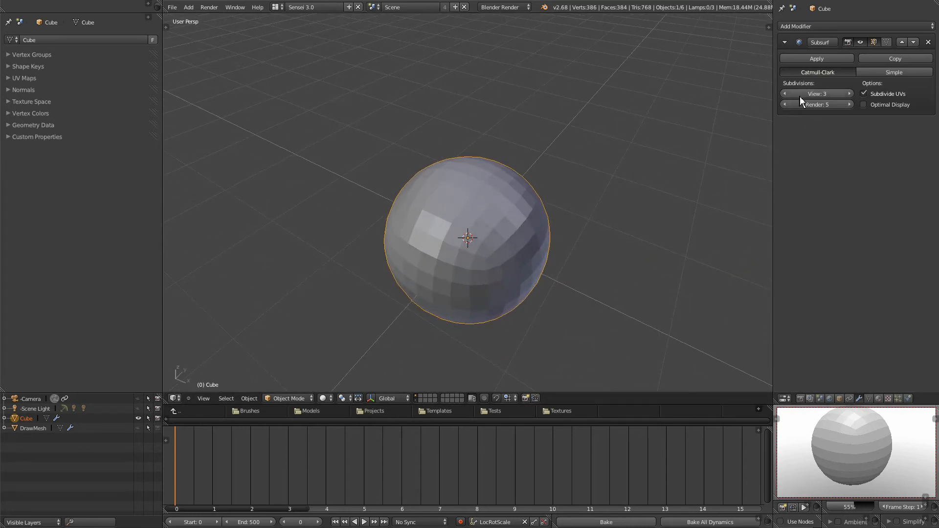
Show the object tools and apply smooth shading to the subdivided cube
key("n")
key("t")
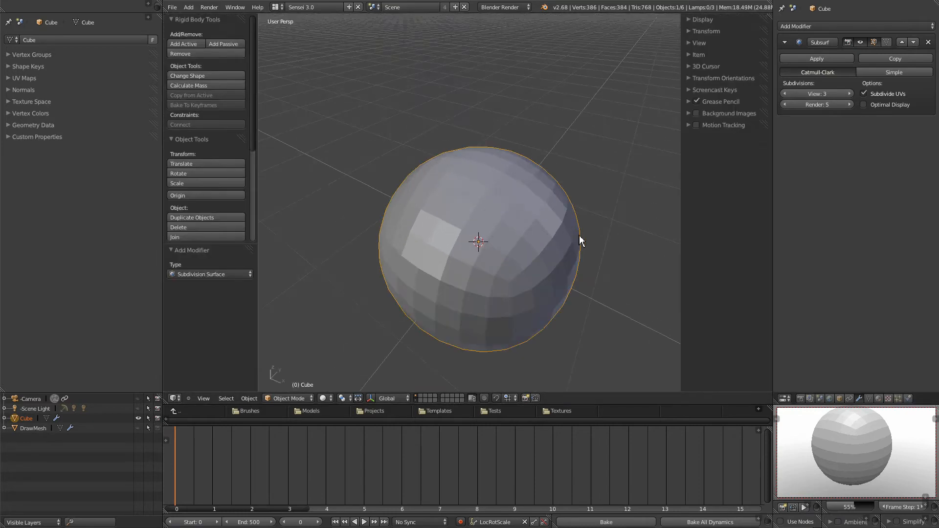
scroll(221, 139, "down", 4)
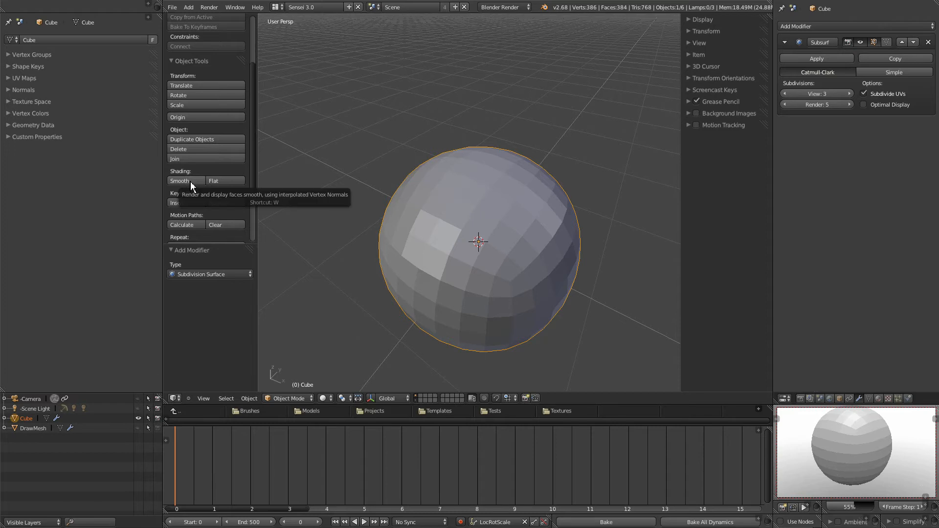
scroll(454, 265, "up", 2)
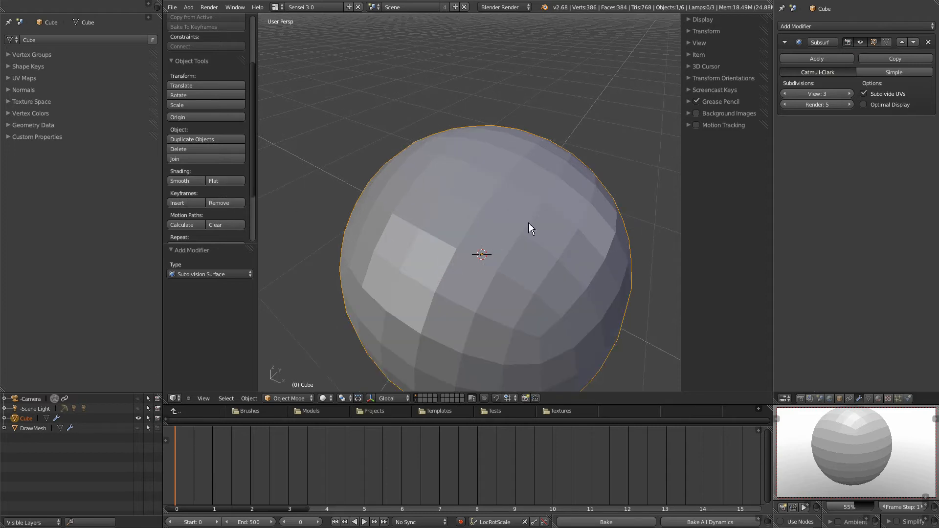
middle_click_drag(511, 273, 442, 273)
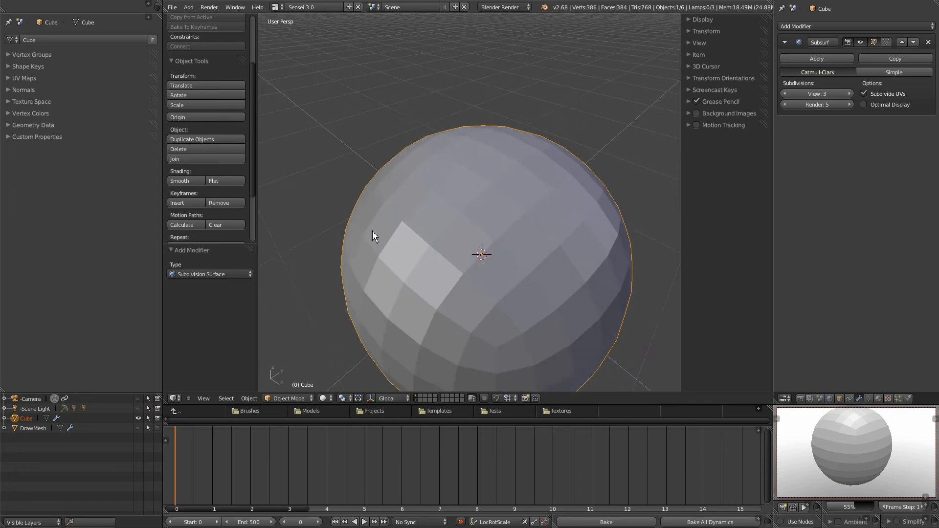
left_click(187, 181)
Switch the subdivided cube to flat shading to compare it with the smooth look
scroll(492, 259, "down", 4)
scroll(492, 259, "up", 2)
mouse_move(494, 259)
middle_mouse_down()
mouse_move(530, 266)
mouse_move(504, 254)
middle_mouse_up()
left_click(223, 182)
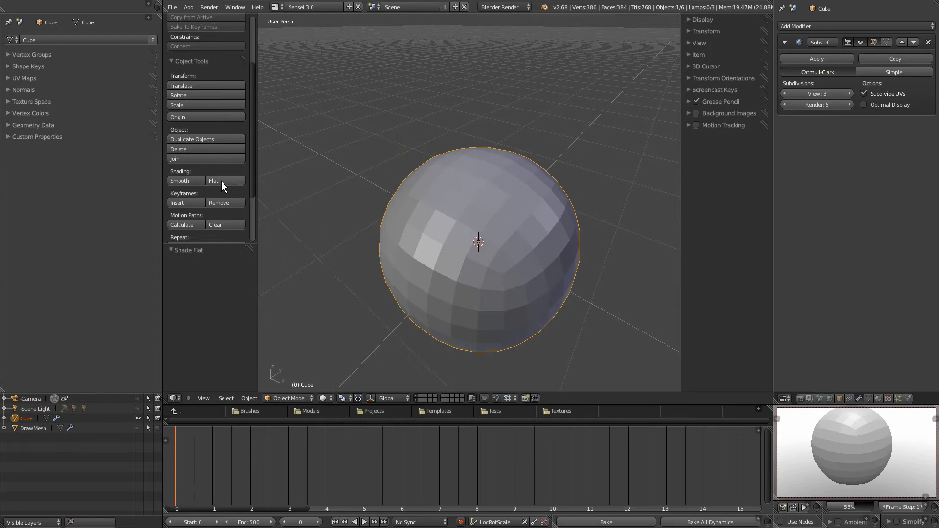
Apply smooth shading to the subdivided cube again and hide the 3D view's side panels
left_click(187, 181)
key("t")
key("n")
scroll(463, 232, "down", 2)
mouse_move(464, 232)
middle_mouse_down()
mouse_move(525, 242)
mouse_move(526, 212)
mouse_move(530, 242)
mouse_move(636, 258)
middle_mouse_up()
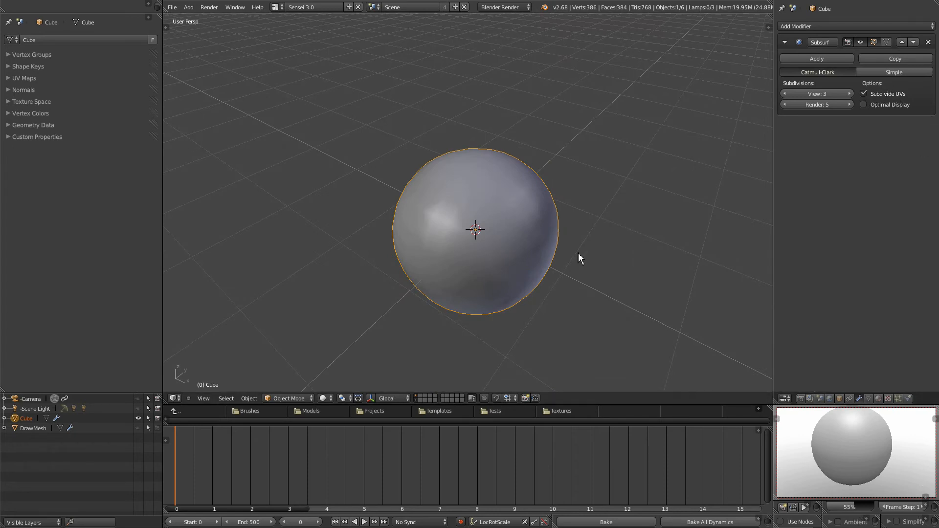
Add a second cube mesh on the empty grid beside the smooth sphere
middle_click_drag(345, 212, 338, 350, "ctrl")
mouse_move(473, 205)
middle_mouse_down("shift")
mouse_move(470, 258)
mouse_move(457, 251)
mouse_move(470, 211)
mouse_move(454, 209)
middle_mouse_up("shift")
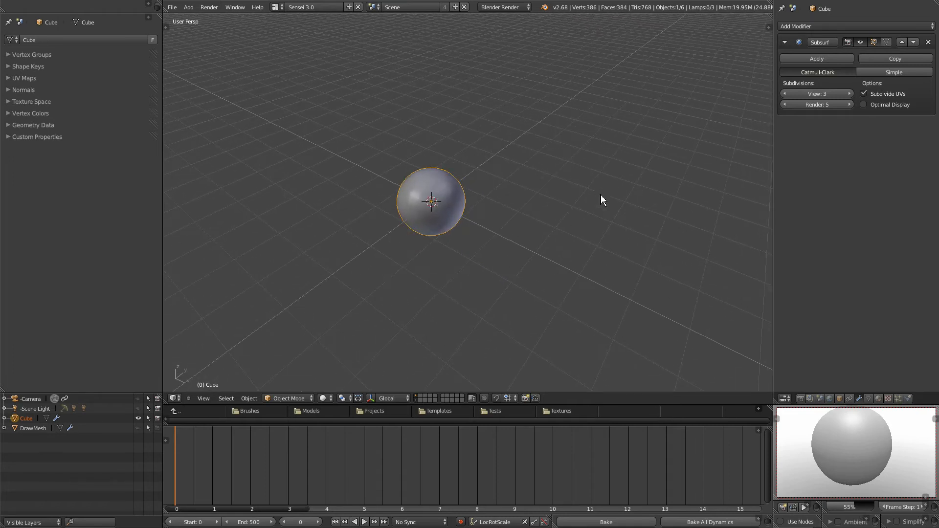
key("shift+a")
mouse_move(629, 199)
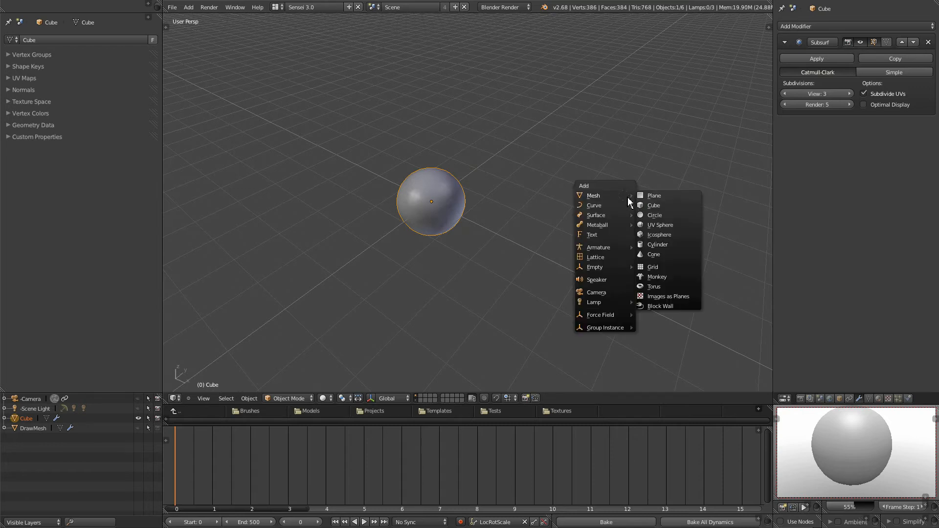
left_click(665, 206)
middle_click_drag(662, 228, 535, 184, "shift")
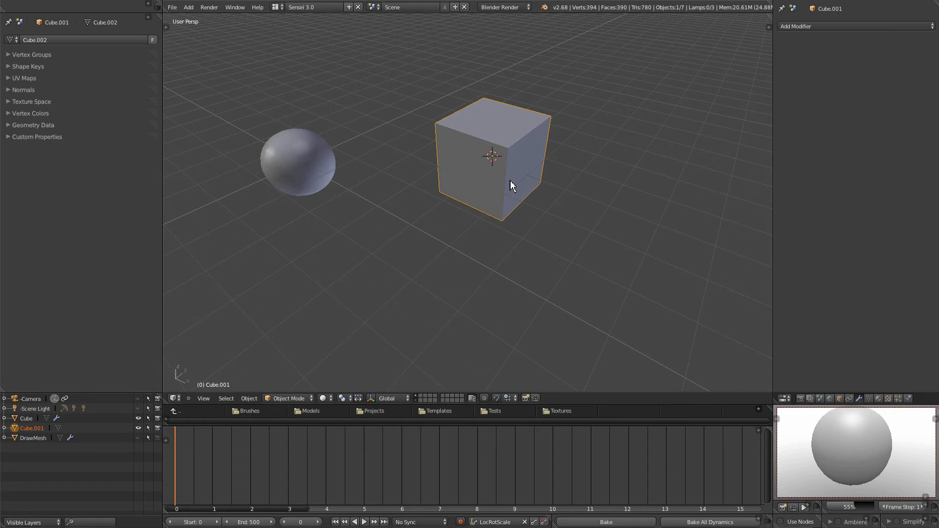
Give the second cube a Subdivision Surface modifier at level 1 with smooth shading
key("ctrl+1")
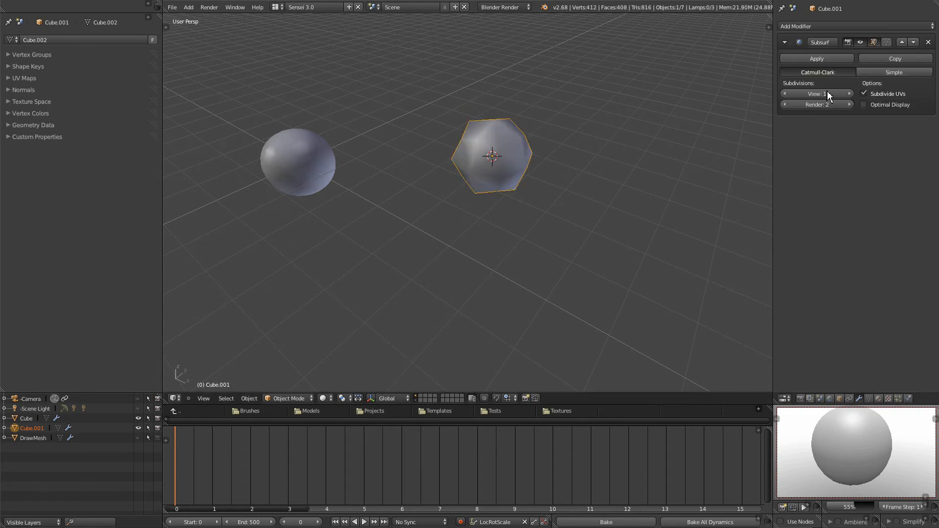
key("t")
key("n")
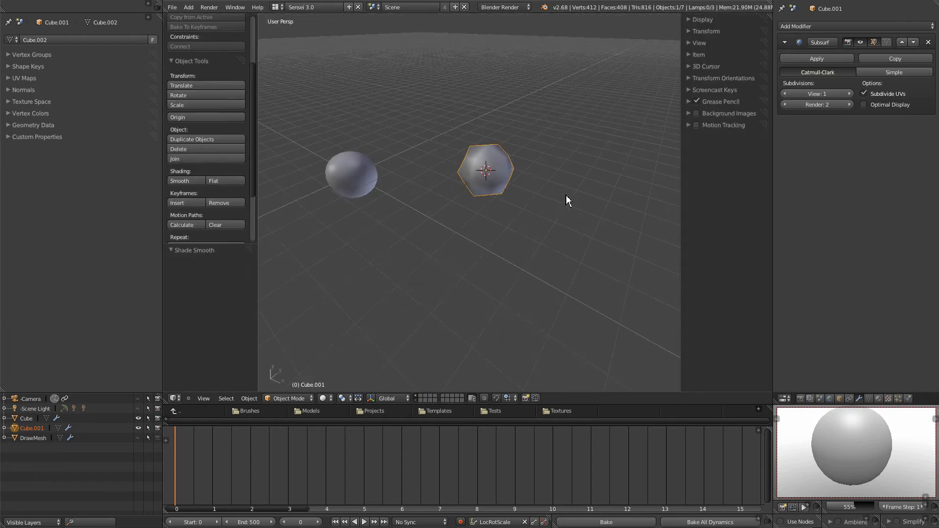
key("t")
key("n")
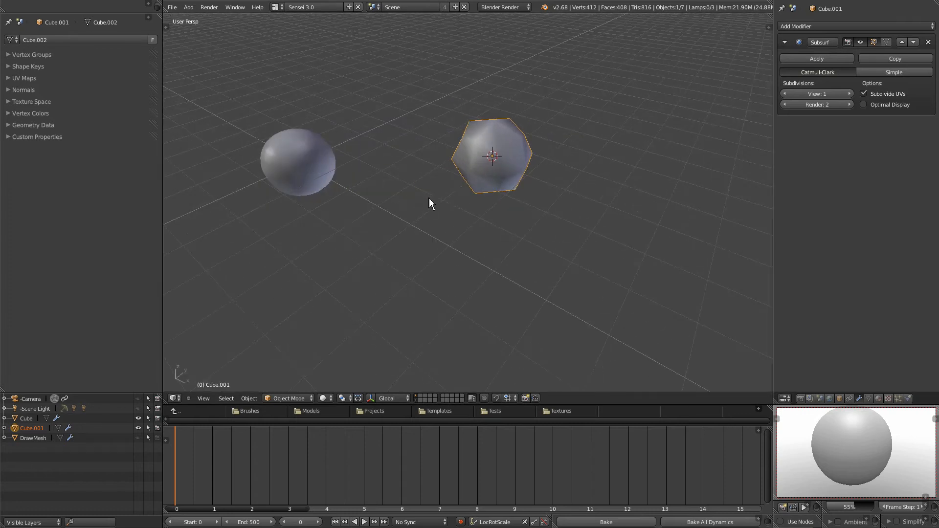
Set the second cube's subdivisions to 3 for the viewport and 5 for the render
left_click(849, 94)
left_click(849, 94)
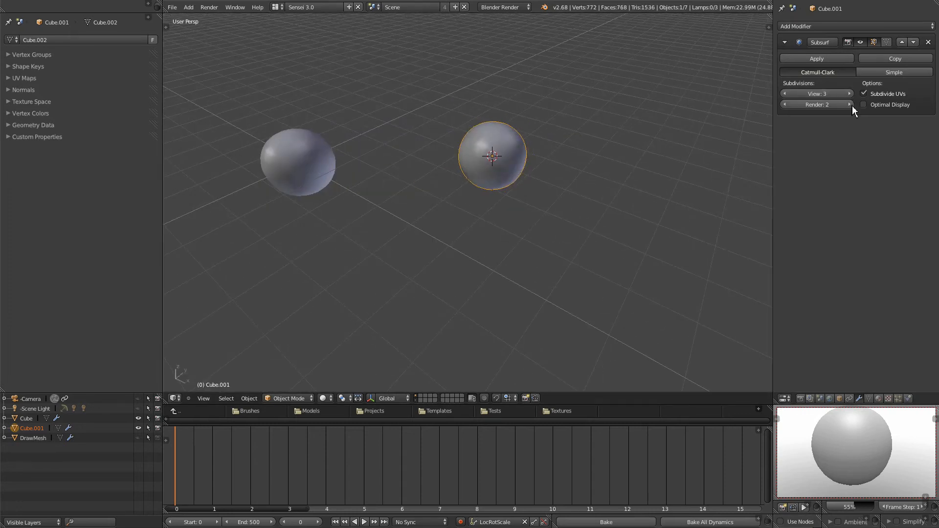
left_click(850, 105)
left_click(852, 104)
left_click(850, 105)
Place the 3D cursor on the empty grid on the other side of the original sphere and add a Monkey mesh there
scroll(436, 221, "up", 3)
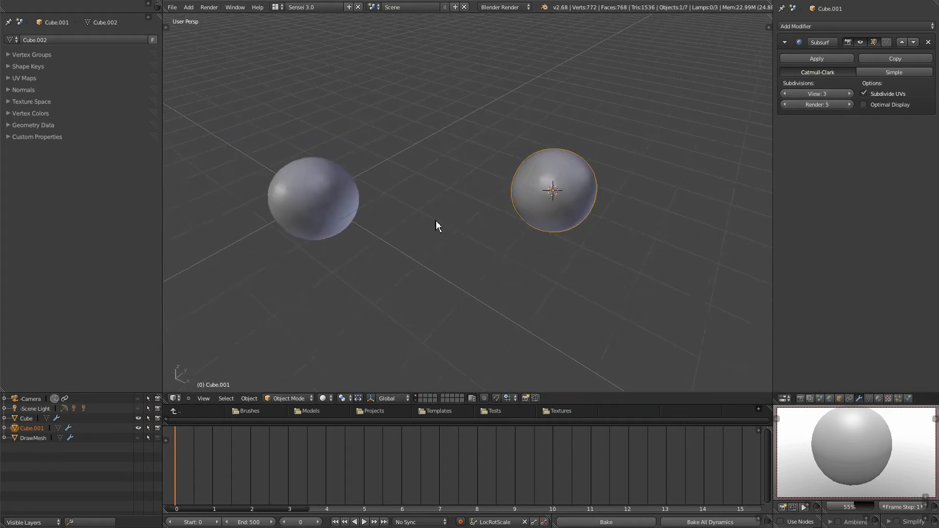
middle_click_drag(435, 228, 559, 256, "shift")
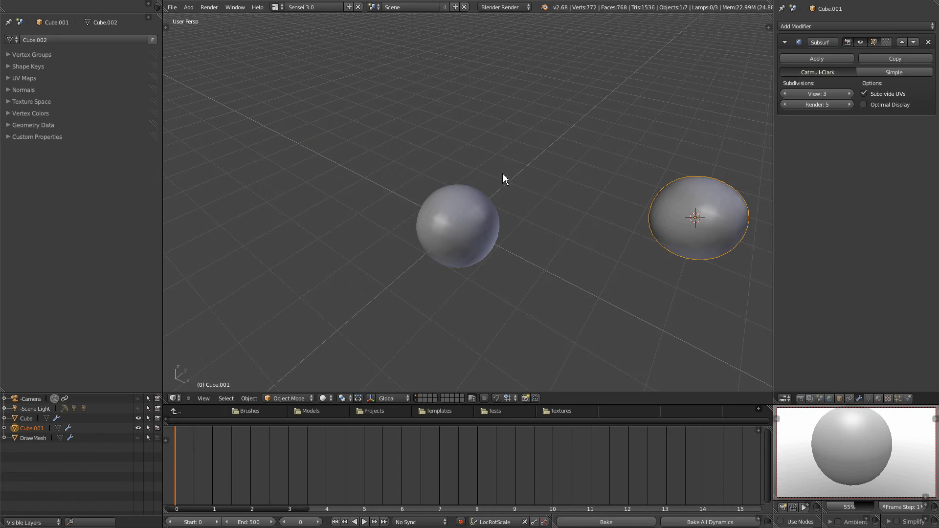
left_click(268, 145)
key("shift+a")
mouse_move(269, 143)
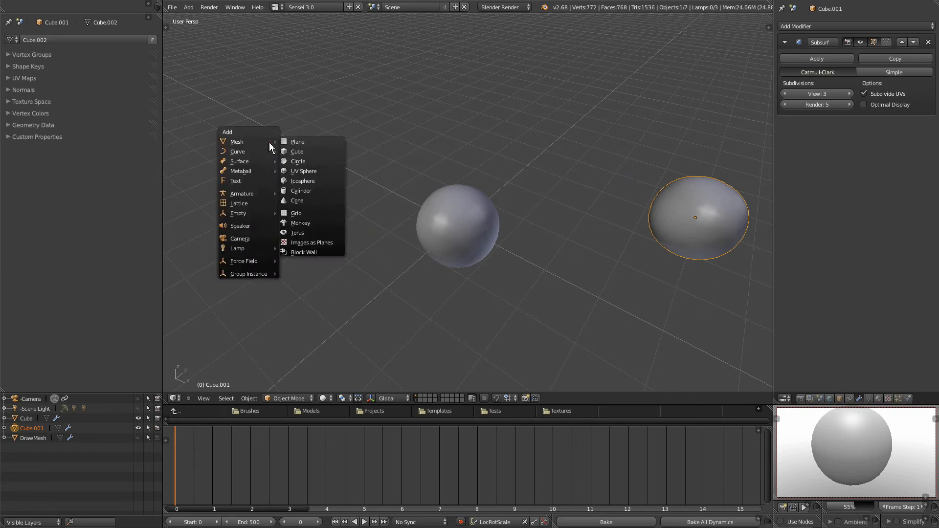
left_click(309, 224)
middle_click_drag(303, 174, 476, 181, "shift")
Give the monkey a Subdivision Surface modifier at level 1 with smooth shading and inspect it up close
key("ctrl+1")
scroll(381, 204, "up", 3)
middle_click_drag(291, 137, 470, 212, "shift")
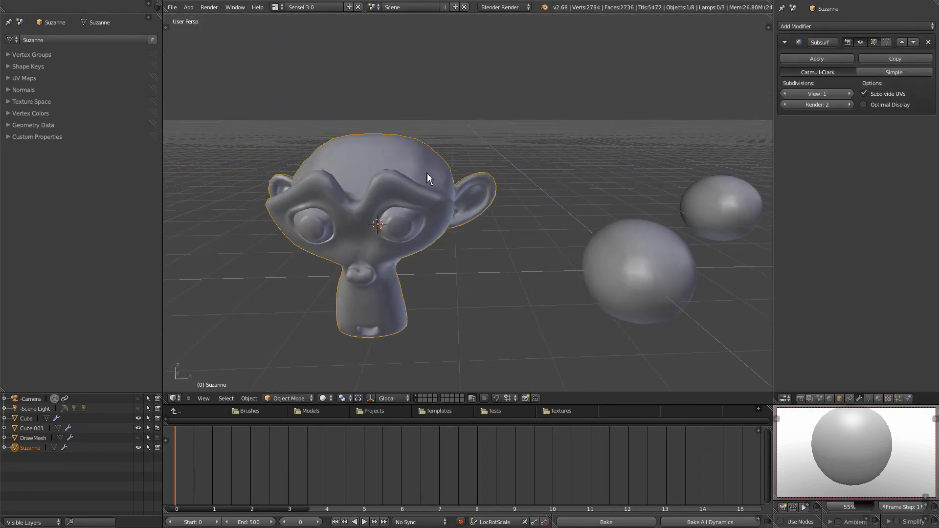
middle_click_drag(578, 191, 508, 182)
Delete the monkey and the second subdivided cube together
scroll(489, 193, "down", 4)
middle_click_drag(444, 203, 293, 208, "shift")
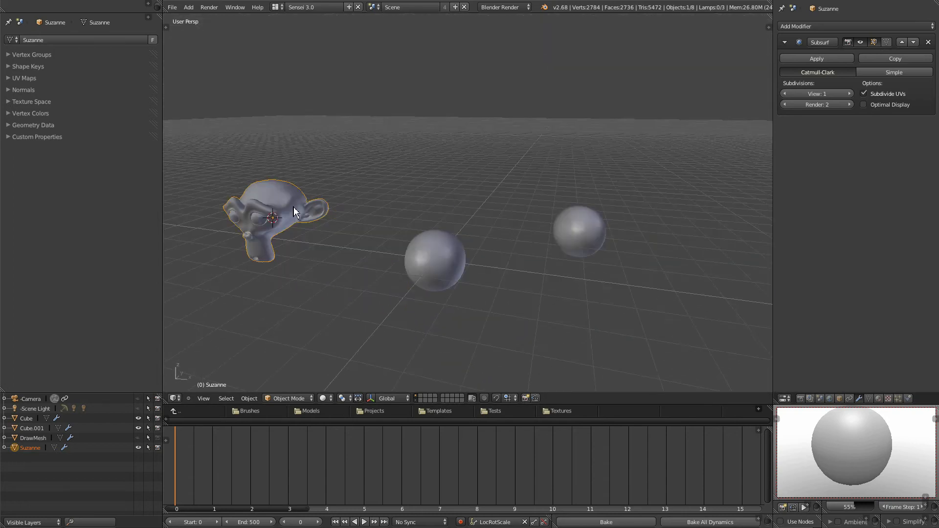
right_click(591, 226, "shift")
scroll(592, 234, "up", 2)
scroll(594, 234, "down", 2)
key("x")
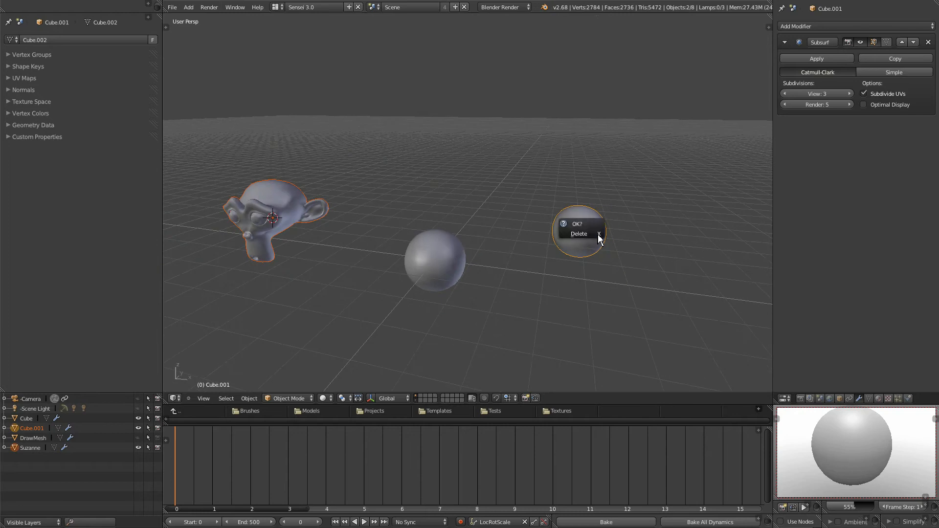
left_click(592, 235)
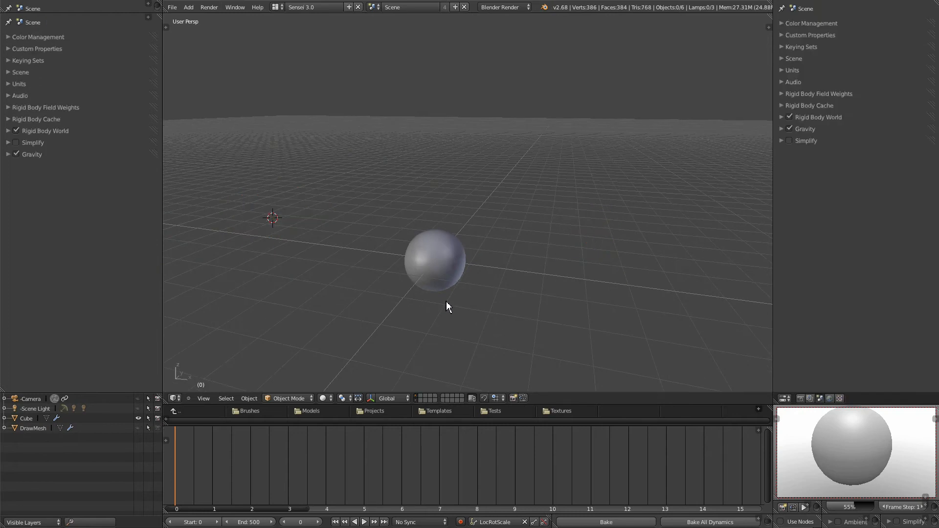
Select the original subdivided cube and bring it into close view
right_click(449, 258)
scroll(470, 288, "up", 2)
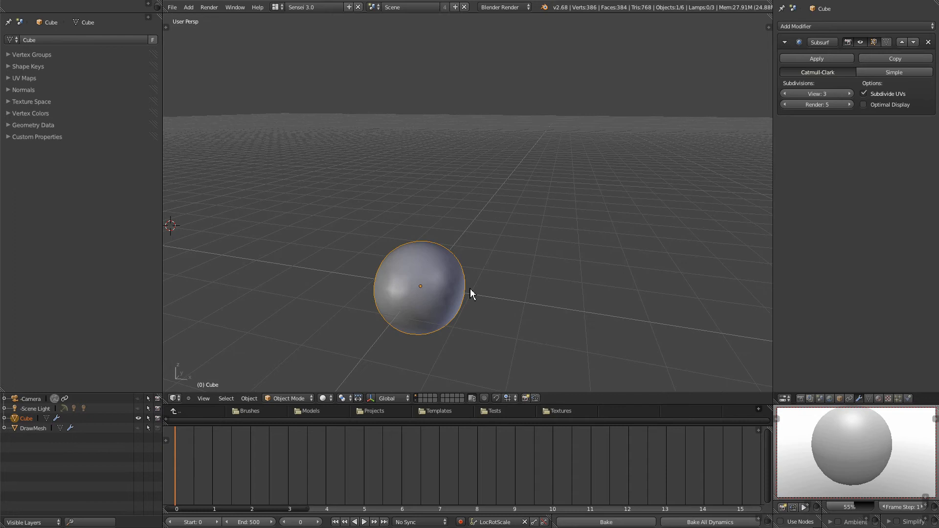
middle_click_drag(508, 256, 581, 243, "shift")
scroll(600, 203, "up", 2)
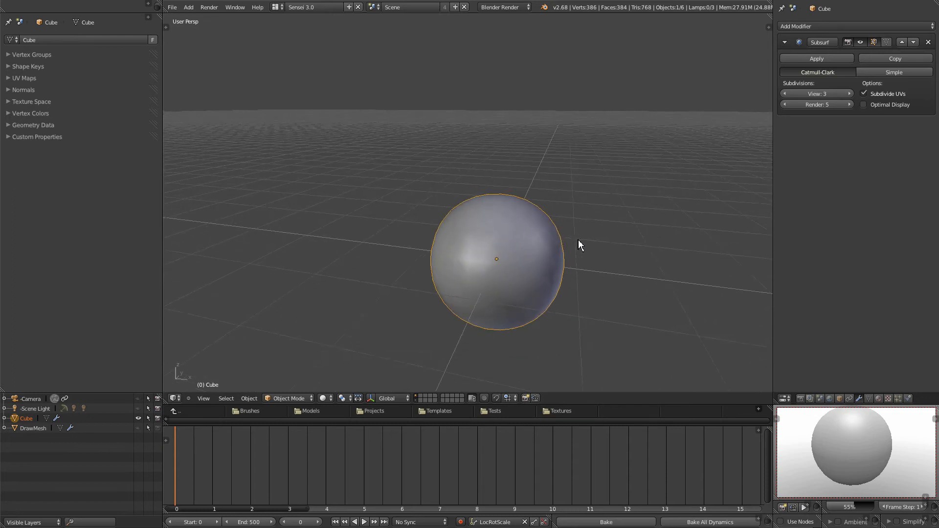
Turn the cube's Subdivision Surface modifier off in the viewport and back on to compare the original and smoothed shapes
left_click(861, 42)
left_click(861, 42)
left_click(861, 42)
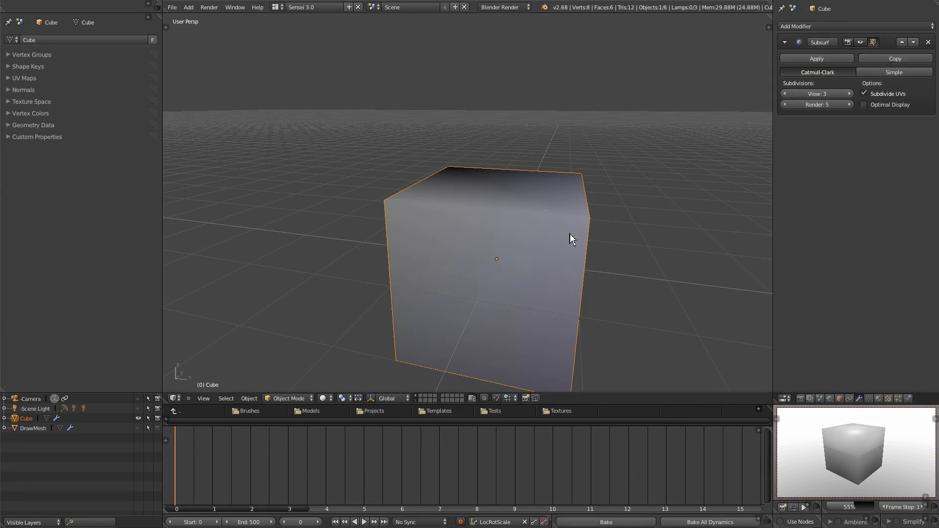
left_click(862, 41)
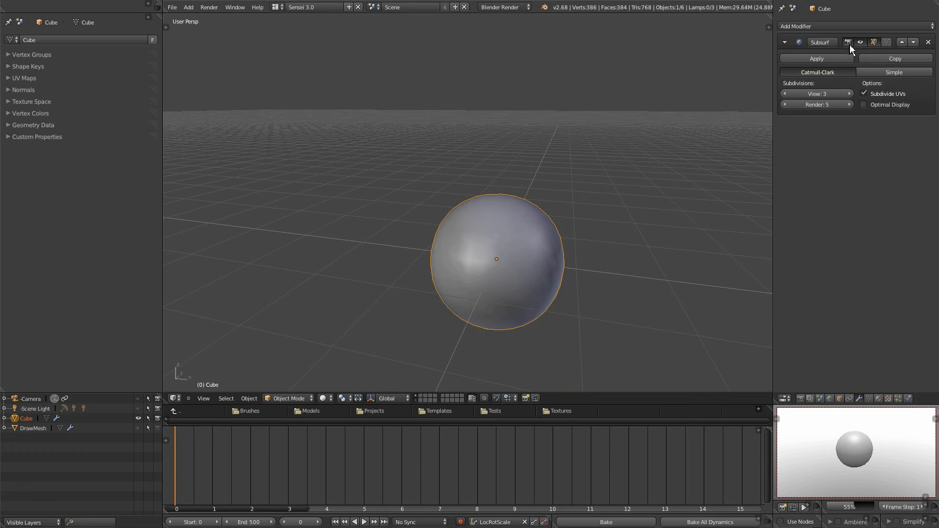
Reset the 3D cursor to the world origin and collapse the Subsurf modifier's settings
scroll(622, 219, "down", 3)
scroll(638, 196, "up", 1)
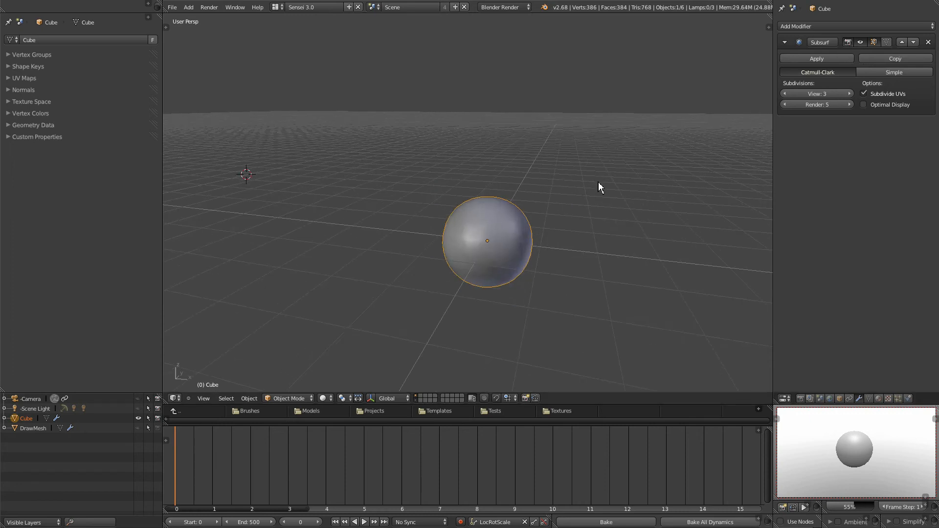
key("shift+c")
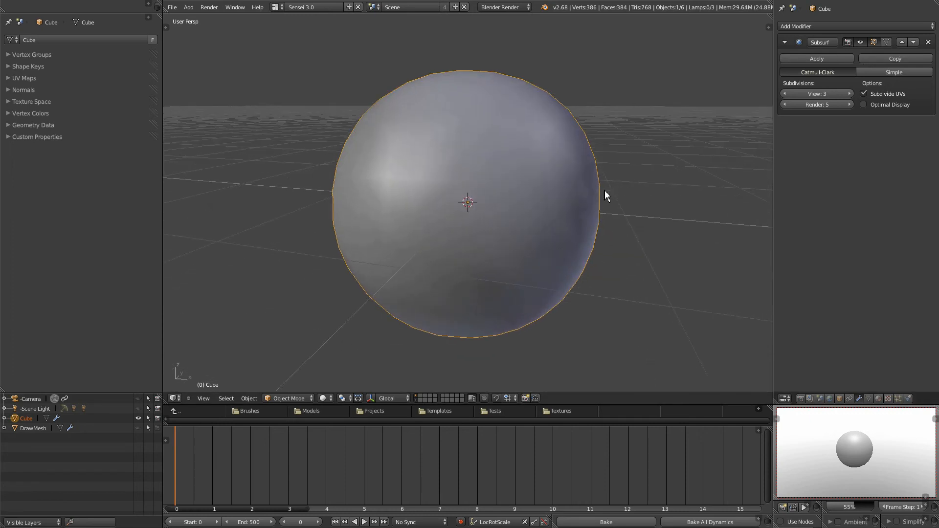
scroll(475, 212, "down", 8)
middle_click_drag(475, 212, 440, 318)
mouse_move(480, 292)
middle_mouse_down()
mouse_move(537, 289)
mouse_move(470, 300)
middle_mouse_up()
left_click(784, 42)
middle_click_drag(719, 105, 462, 239)
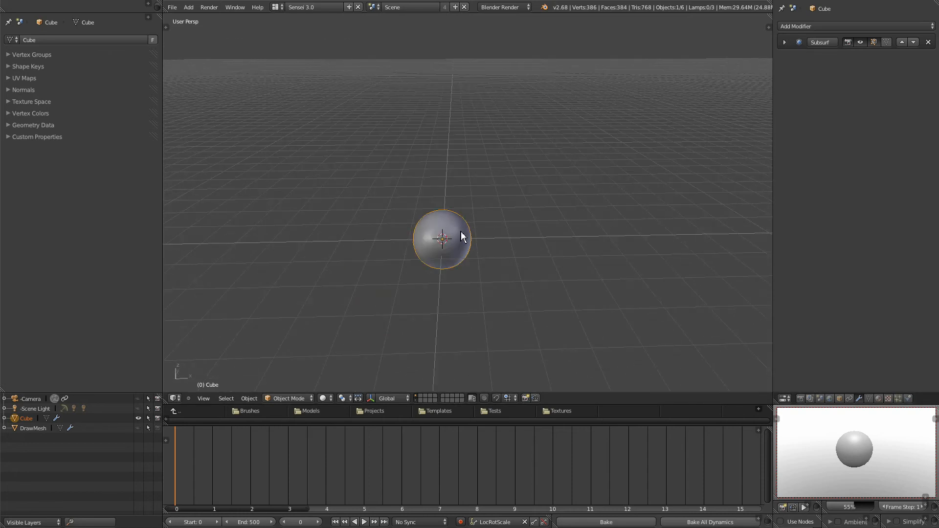
Duplicate the sphere to its left, then duplicate both spheres together and place the new pair behind them
key("shift+d")
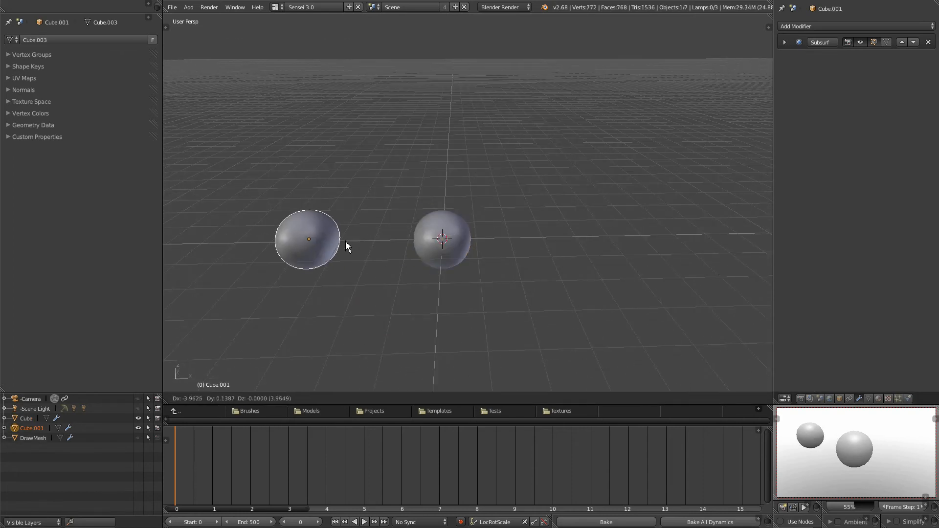
left_click(355, 232)
right_click(465, 243, "shift")
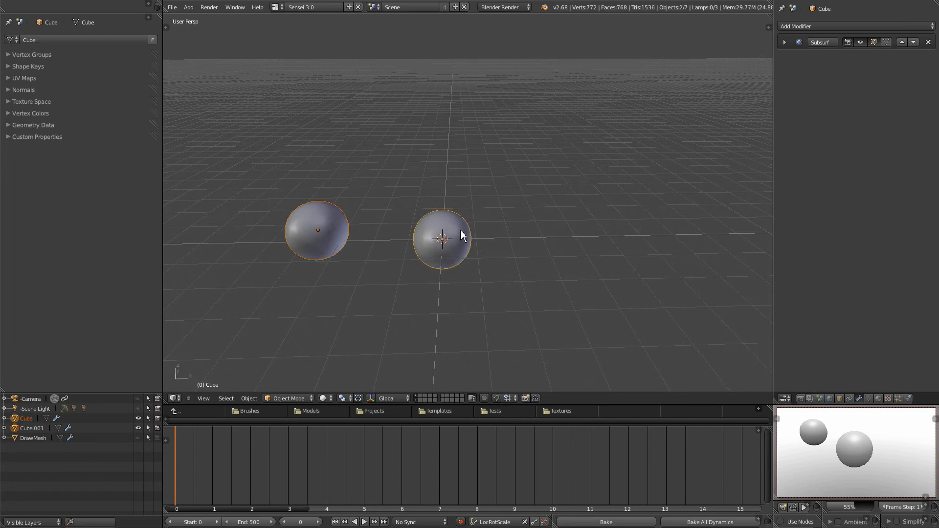
key("shift+d")
left_click(484, 191)
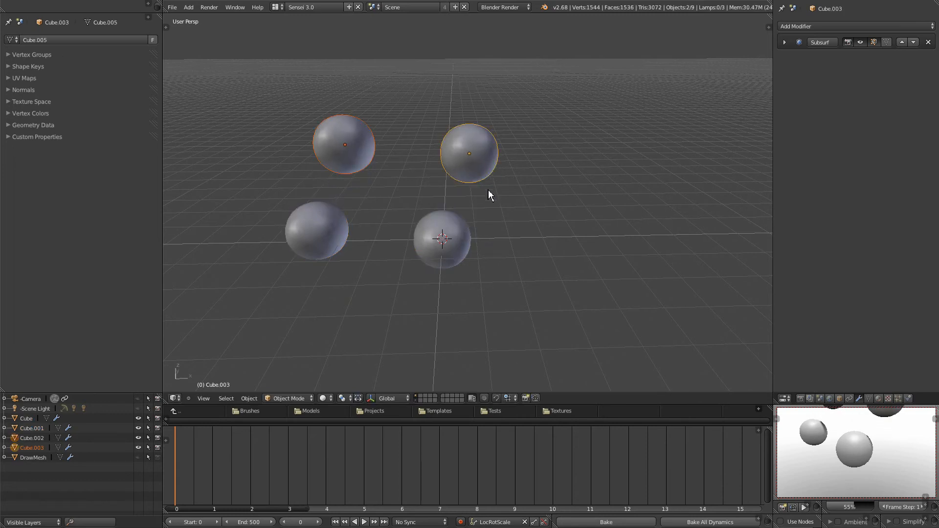
Make four more single duplicates, starting from the sphere left of the origin, and place them around the front and right of the group
right_click(450, 223)
right_click(319, 234)
key("shift+d")
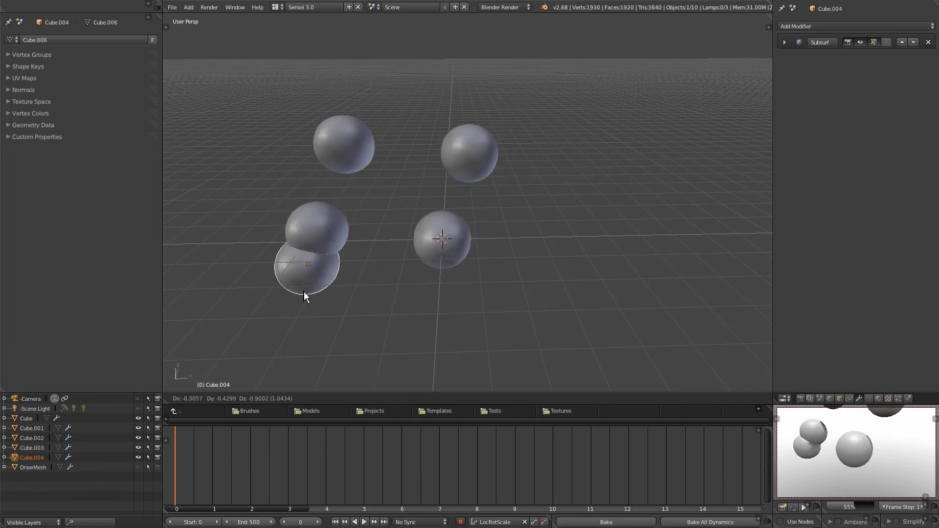
left_click(326, 319)
key("shift+d")
left_click(475, 325)
key("shift+d")
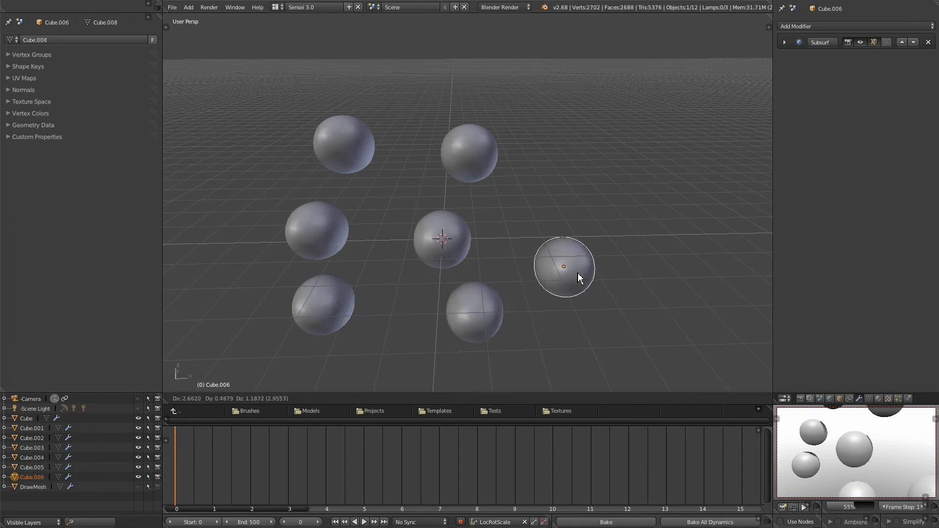
left_click(577, 273)
key("shift+d")
left_click(629, 190)
Add an Array modifier to the last duplicated sphere at the right of the group
middle_click_drag(633, 216, 505, 262)
middle_click_drag(441, 286, 554, 265, "shift")
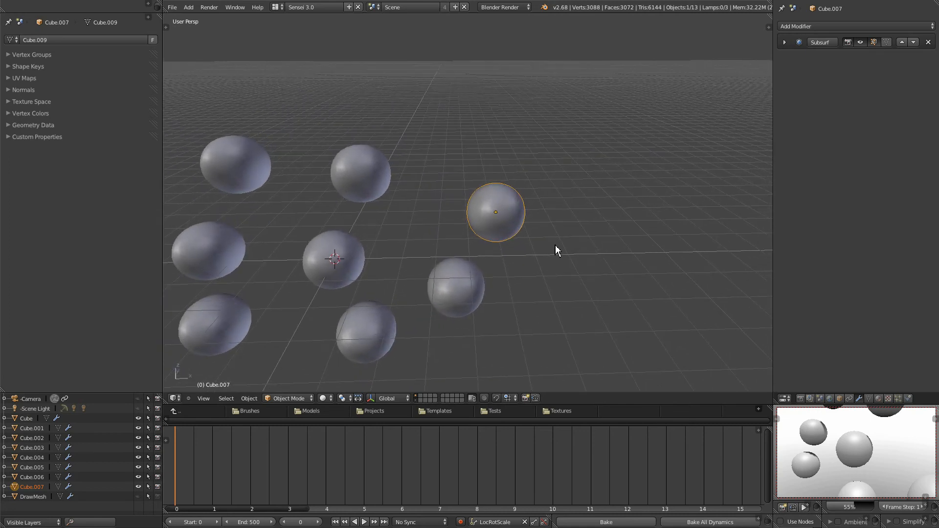
left_click(885, 27)
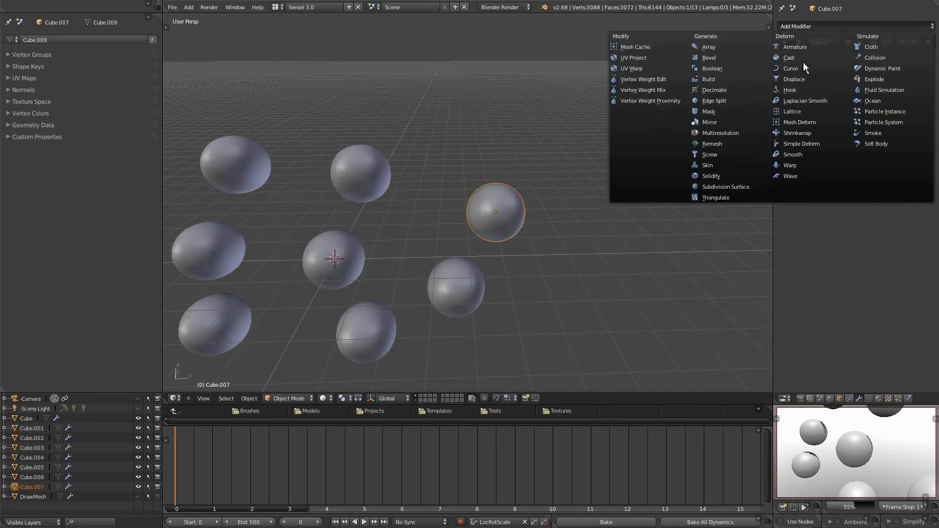
left_click(718, 48)
middle_click_drag(612, 240, 531, 216, "shift")
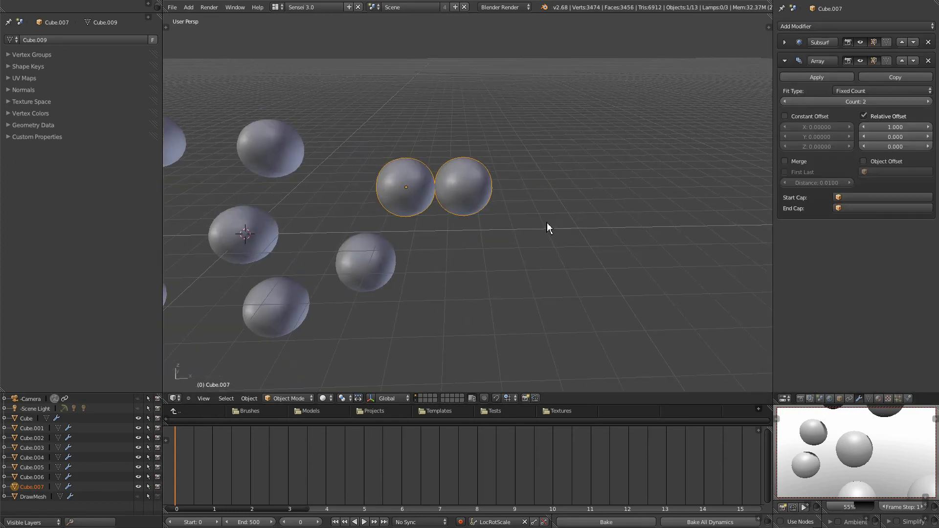
scroll(547, 222, "up", 2)
scroll(436, 189, "up", 1)
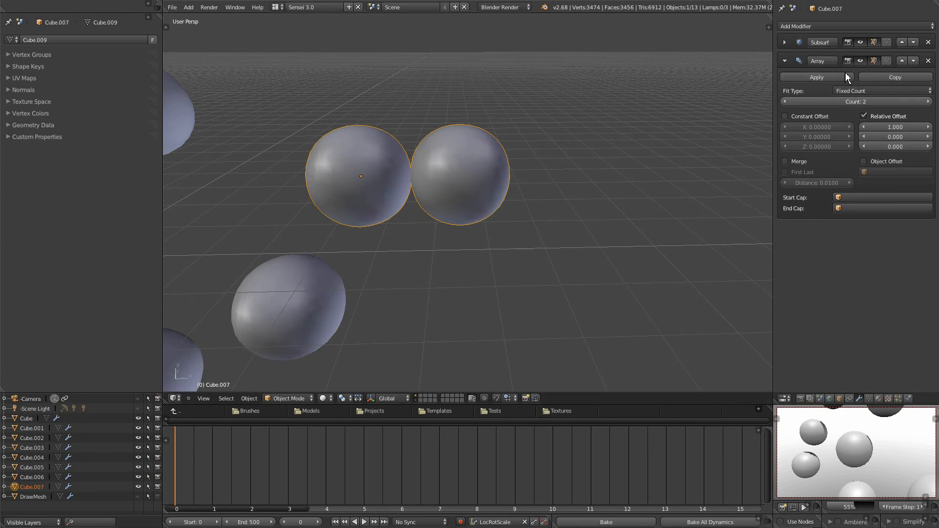
Set the Array count to 6 and view the whole row of spheres beside the separate duplicates
scroll(421, 202, "down", 4)
scroll(426, 205, "up", 5)
middle_click_drag(426, 205, 414, 245, "shift")
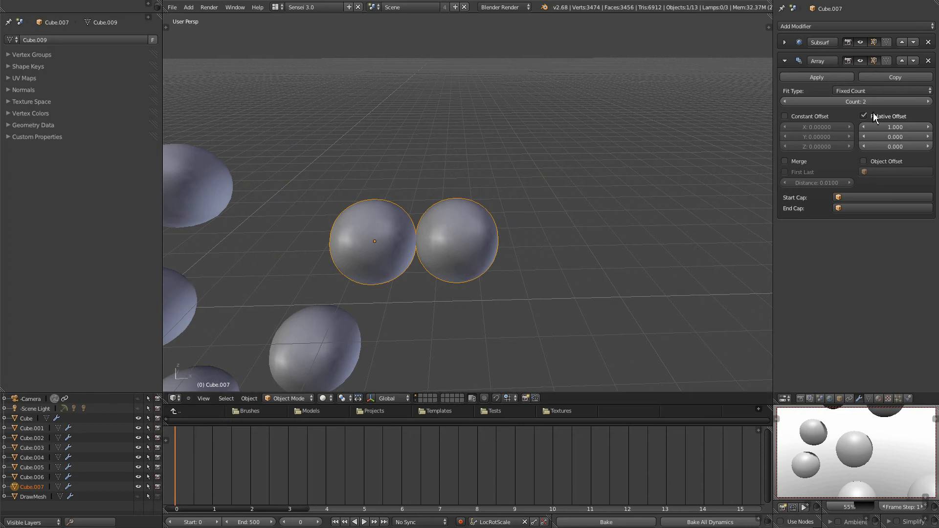
left_click(928, 102)
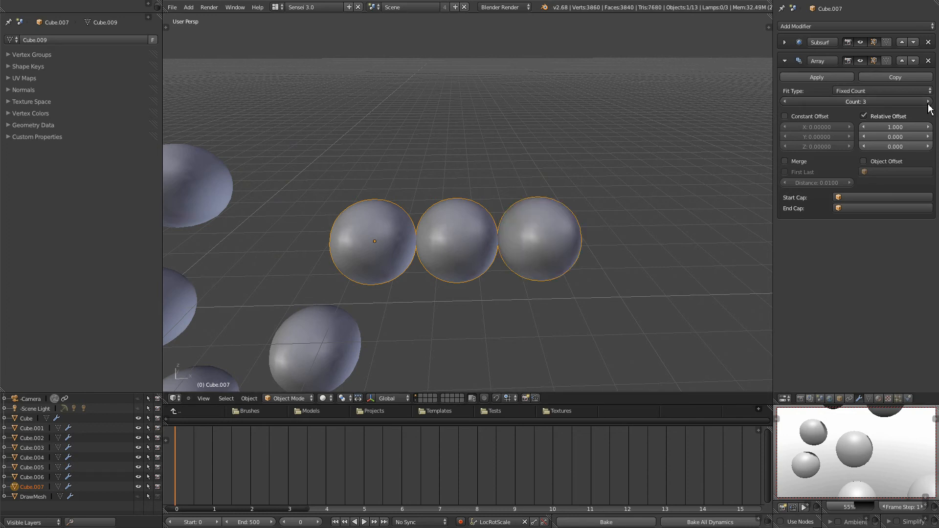
left_click(928, 102)
left_click(929, 102)
left_click(928, 102)
middle_click_drag(602, 169, 513, 179, "shift")
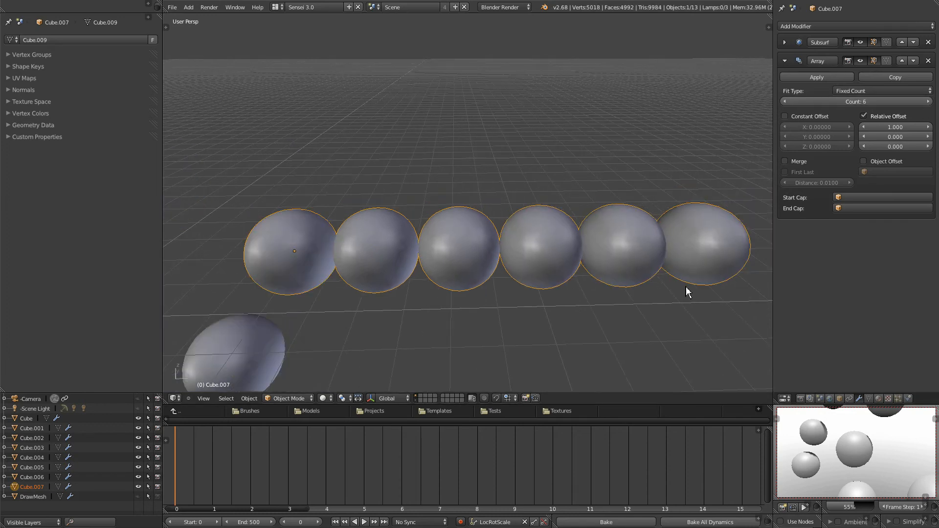
scroll(492, 259, "down", 4)
scroll(491, 262, "down", 2)
middle_click_drag(461, 249, 494, 243, "shift")
scroll(492, 247, "up", 3)
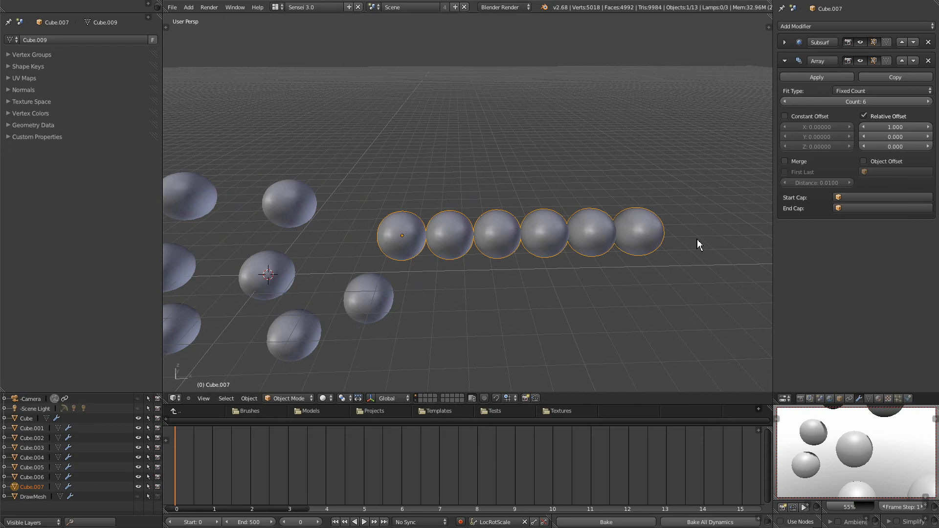
middle_click_drag(667, 239, 610, 219)
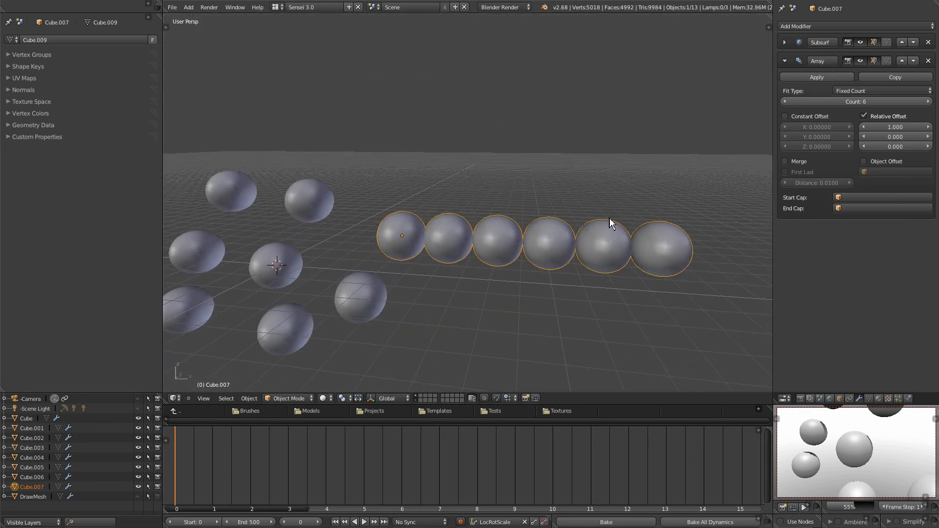
Select the separate sphere duplicates one after another, ending on the arrayed sphere, to compare individual objects with the array
right_click(274, 280)
right_click(283, 321)
right_click(381, 285)
right_click(334, 210)
right_click(289, 283)
right_click(297, 323)
right_click(378, 293)
right_click(402, 250)
Turn the Array modifier's viewport display off and back on to compare the single sphere with the row
left_click(860, 61)
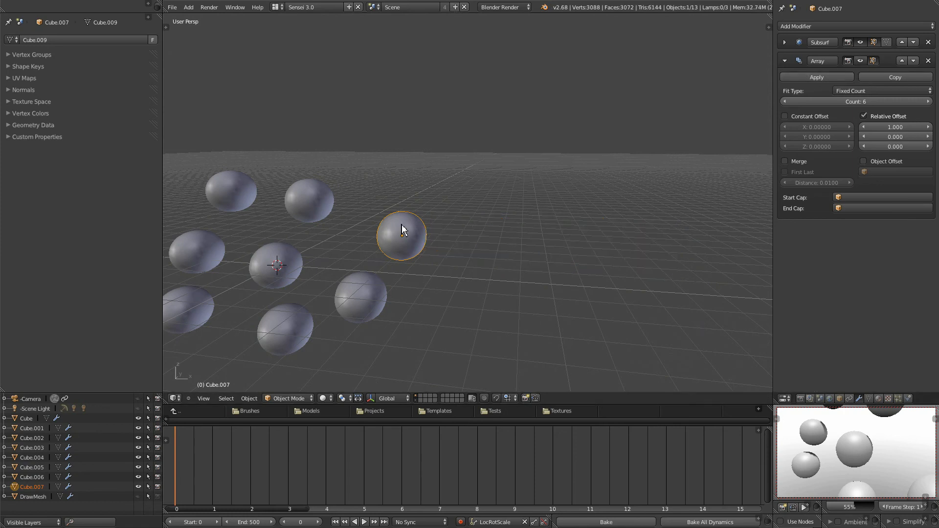
left_click(861, 61)
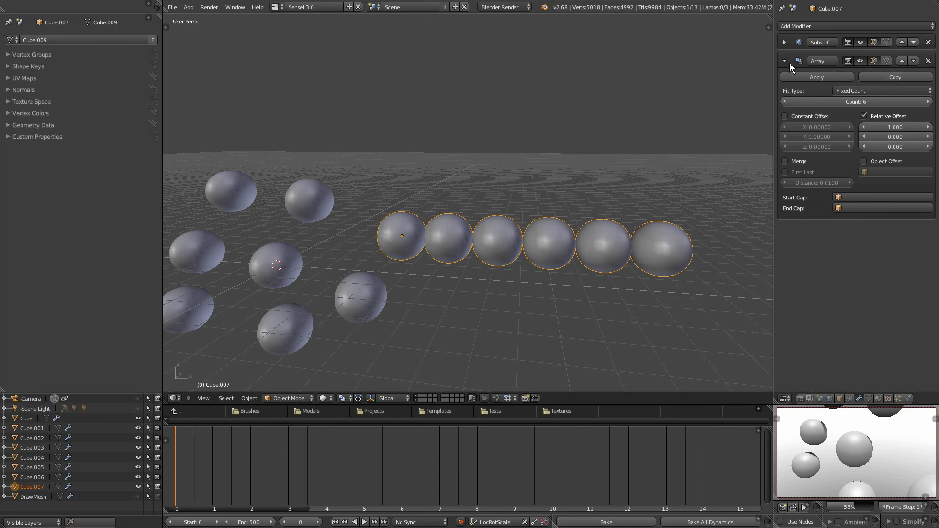
left_click(865, 63)
left_click(864, 63)
Set the Array count to 7 and increase its relative offset so the spheres spread into a rising diagonal line
left_click_drag(895, 103, 902, 102)
middle_click_drag(607, 146, 518, 162, "shift")
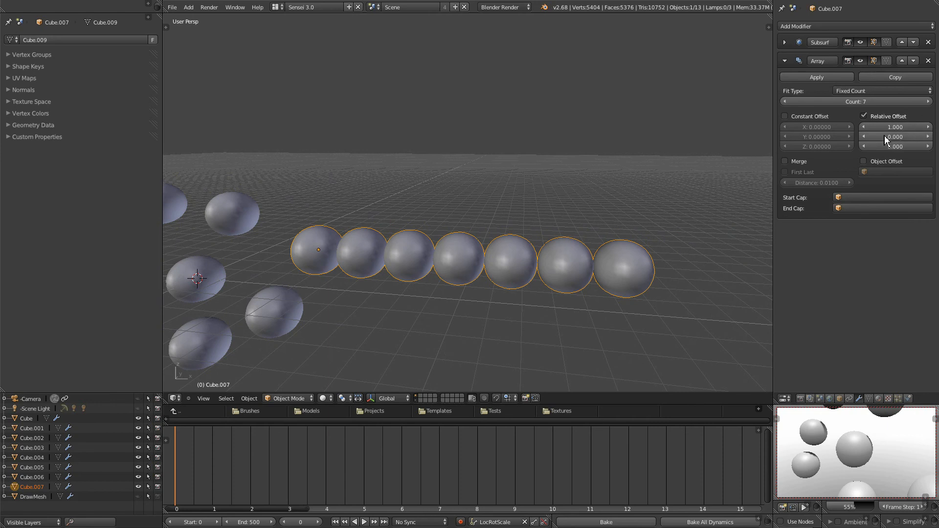
left_click_drag(888, 128, 892, 150)
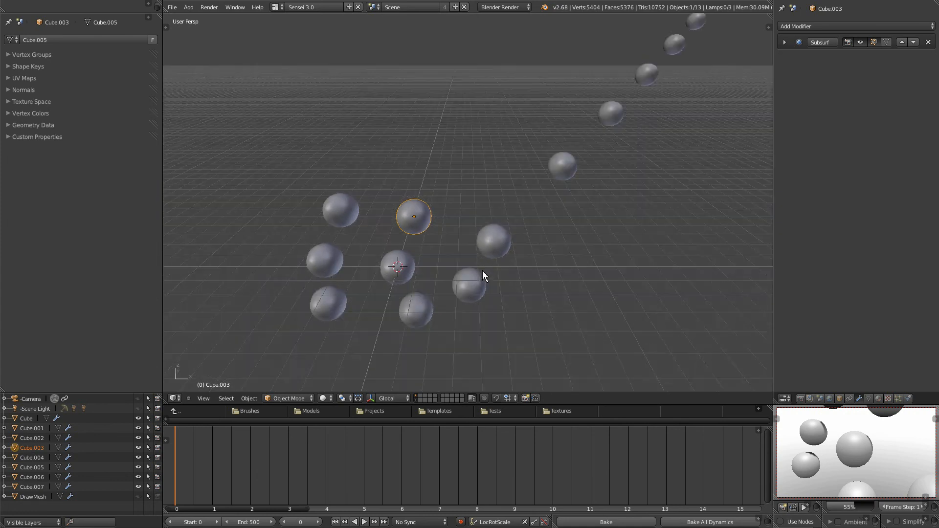
Give the selected sphere behind the origin sphere an Array modifier with a count of 2
middle_click_drag(482, 271, 457, 257)
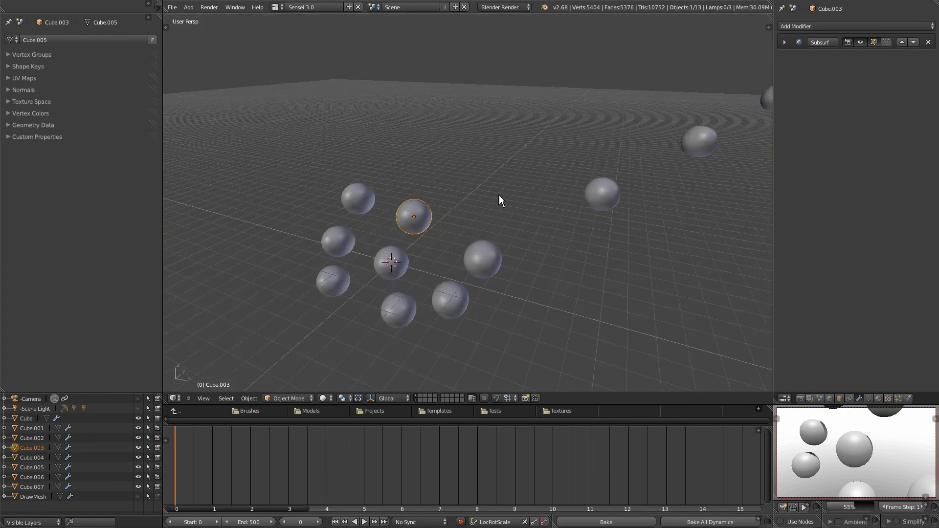
key("ctrl+shift+z")
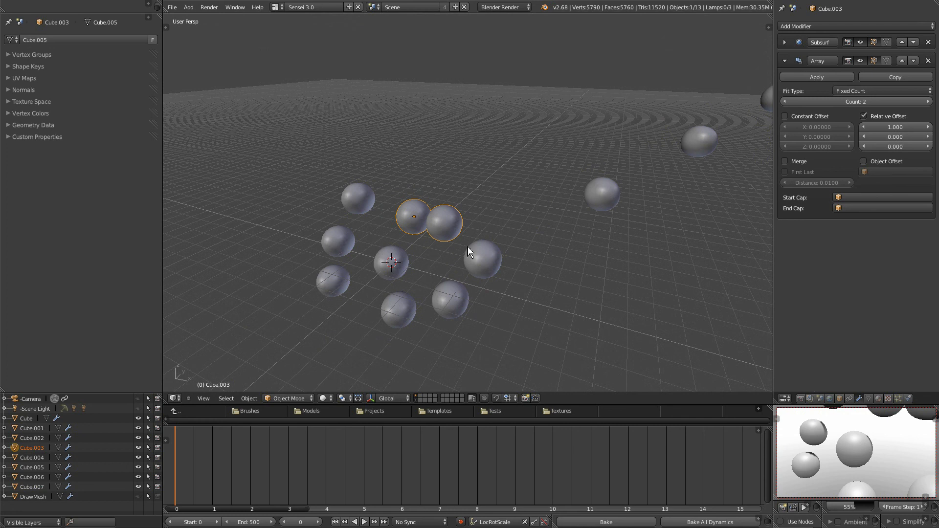
Duplicate the sphere at the back left of the group twice and place the copies farther back on the grid
middle_click_drag(325, 225, 351, 225)
right_click(350, 221)
key("shift+d")
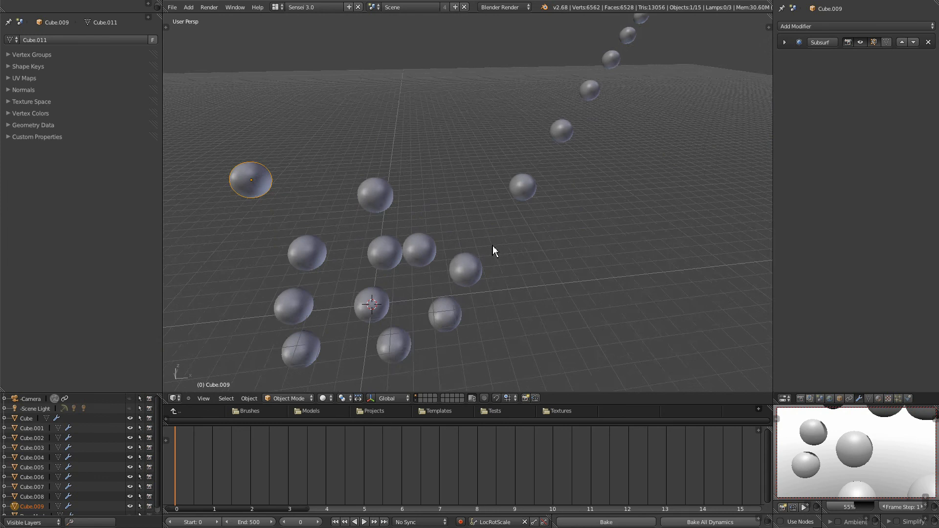
middle_click_drag(492, 246, 459, 230)
scroll(469, 241, "down", 2)
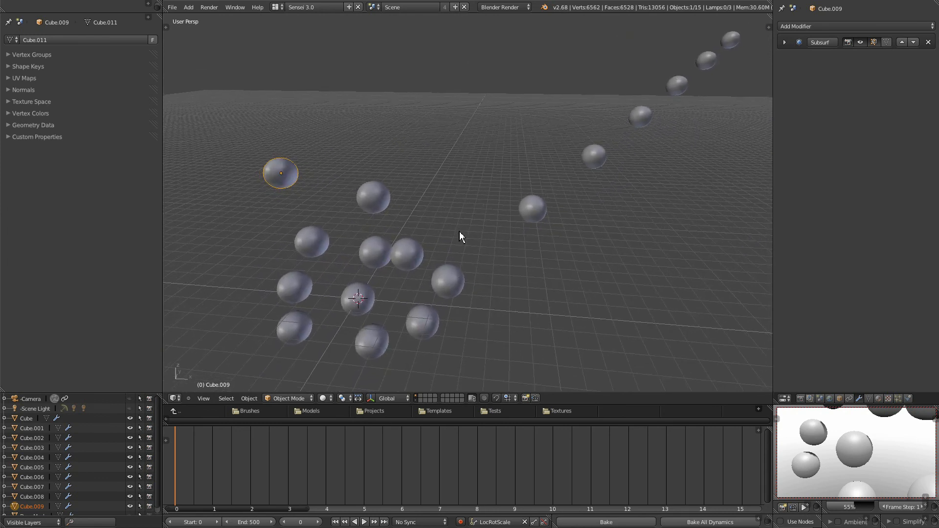